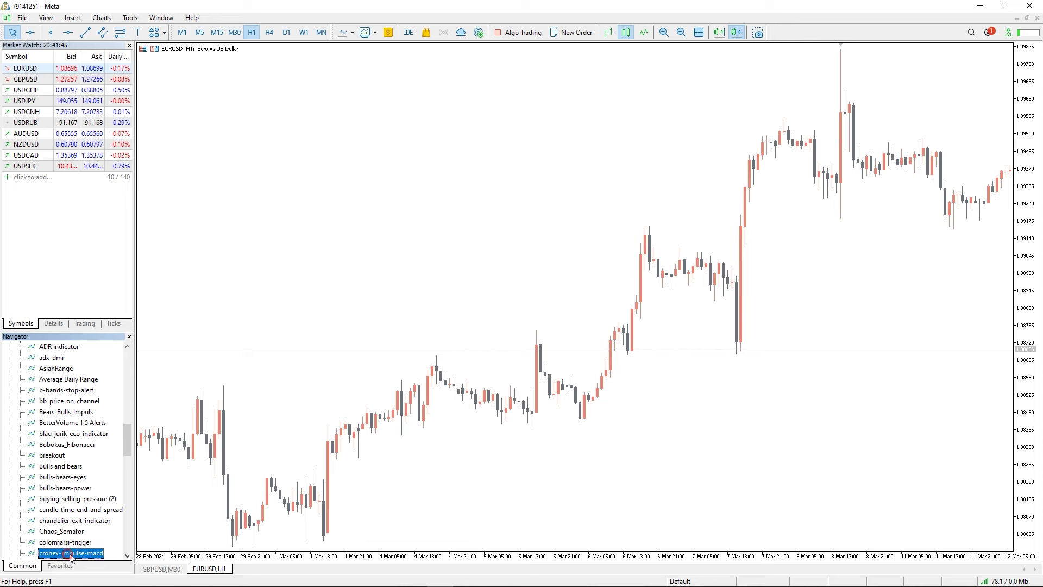
Add cronex-impulse-macd to the EURUSD H1 chart with Allow DLL imports ticked
drag(69, 553, 494, 227)
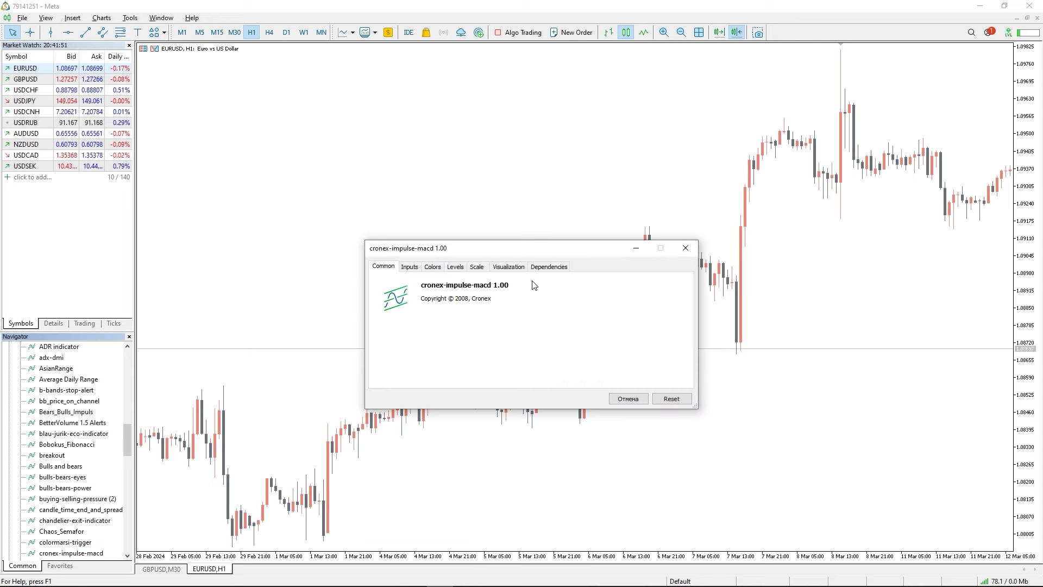
click(543, 266)
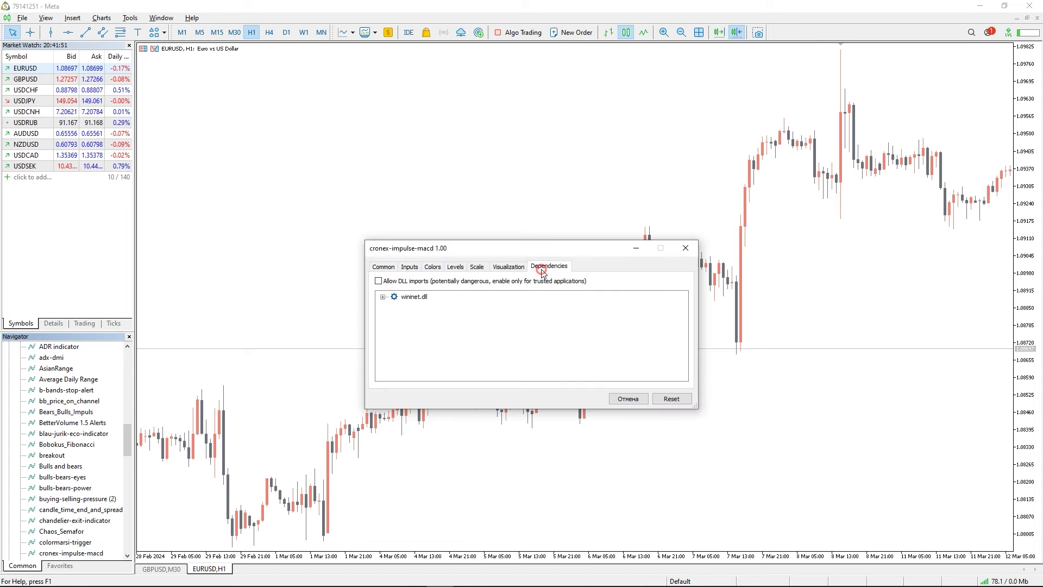
click(378, 281)
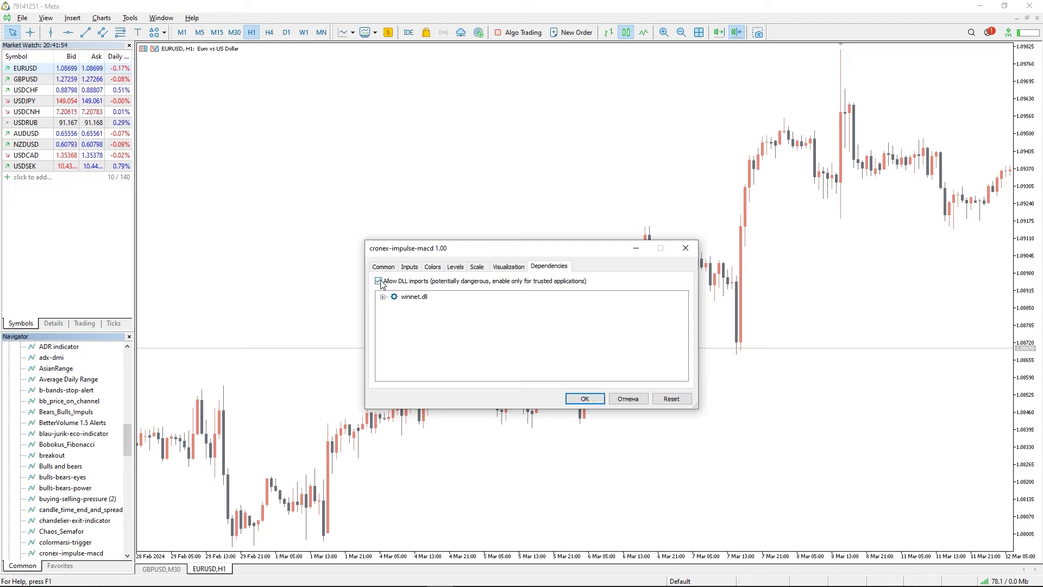
click(577, 400)
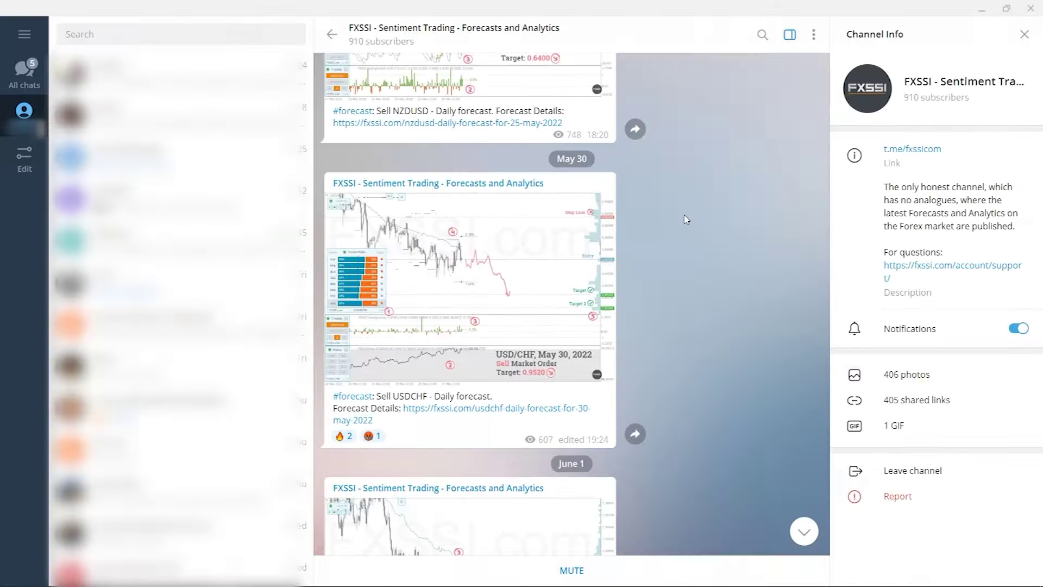
Scroll through the FXSSI channel and view the AUD/USD forecast chart photo full-screen
scroll(685, 222, down, 3)
scroll(687, 226, down, 3)
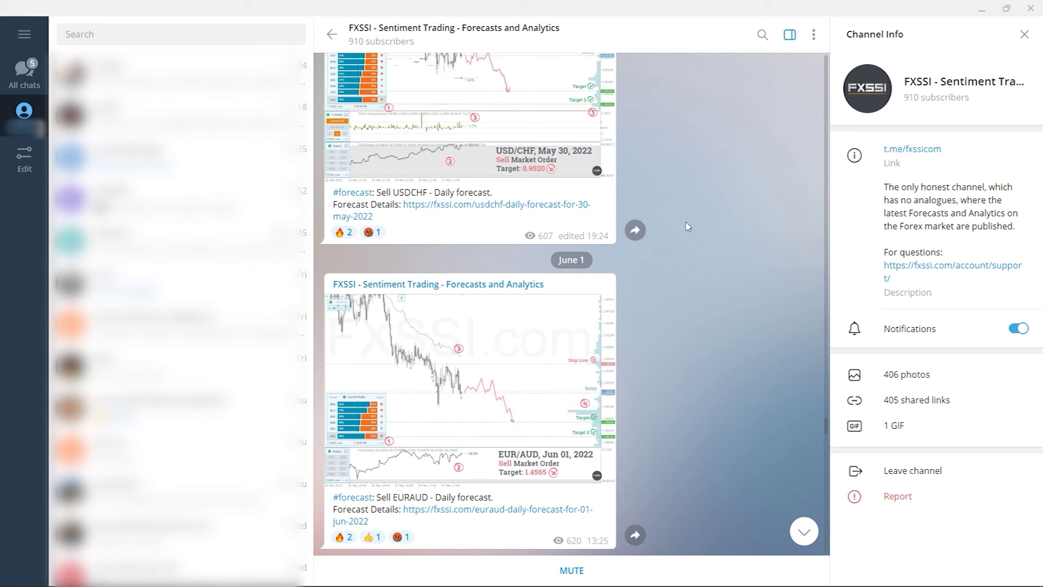
scroll(687, 226, down, 7)
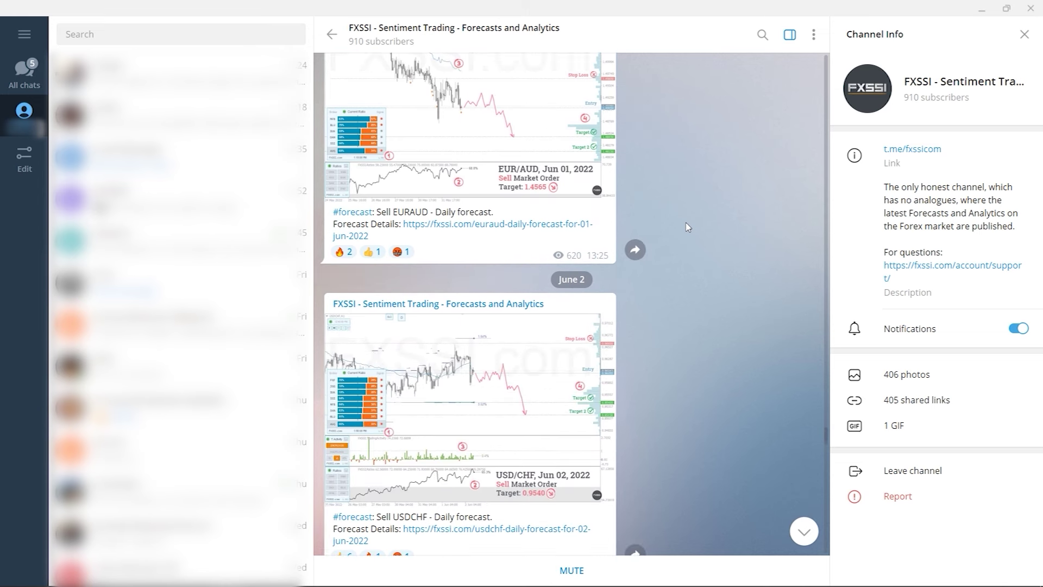
scroll(687, 227, down, 8)
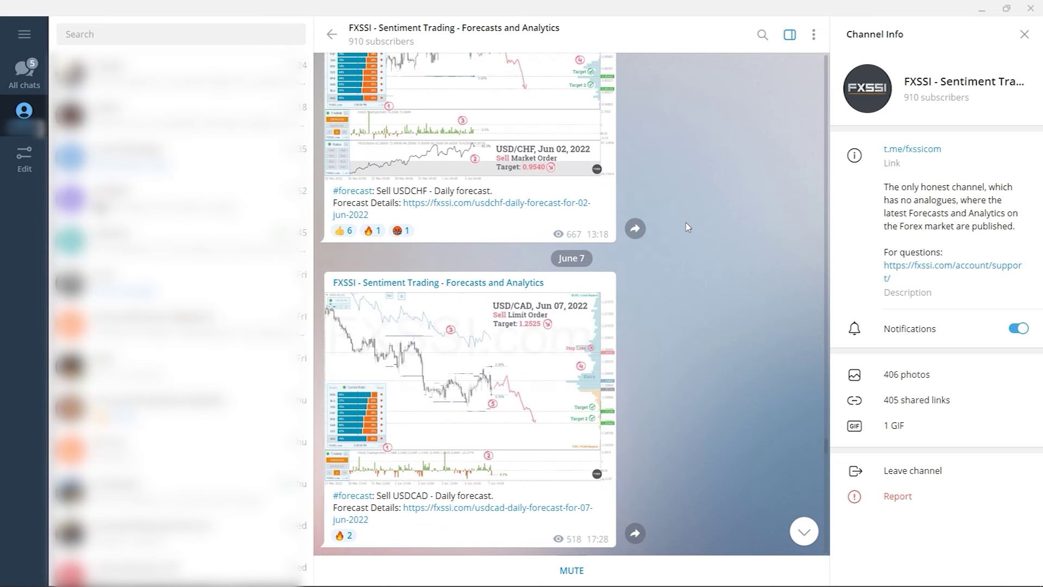
scroll(687, 227, down, 7)
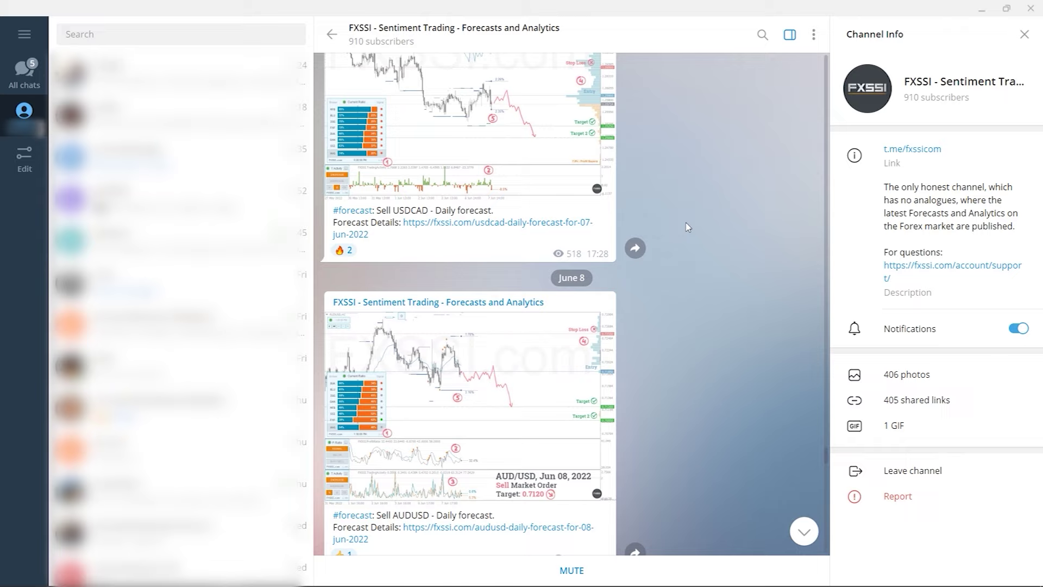
scroll(687, 227, down, 1)
click(530, 339)
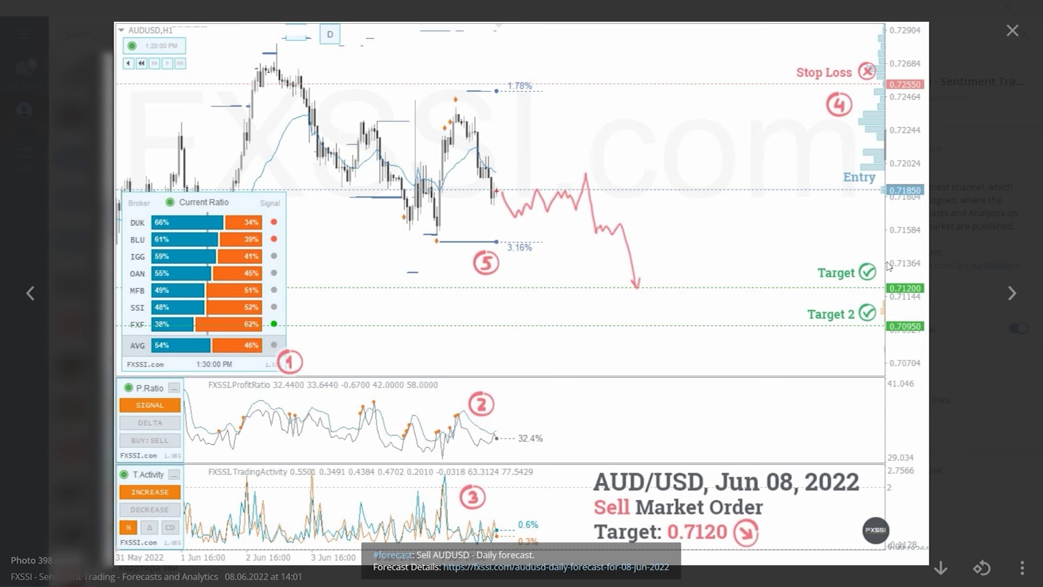
key(Escape)
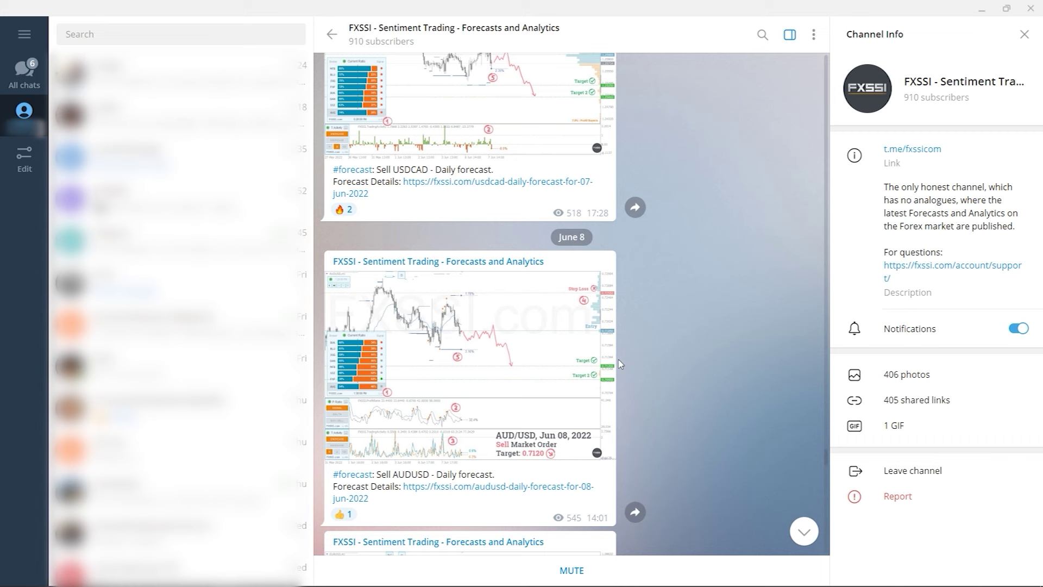
React with fire to the June 17 USD/CAD forecast and open the June 24 post's comments
scroll(625, 356, down, 6)
scroll(628, 354, down, 8)
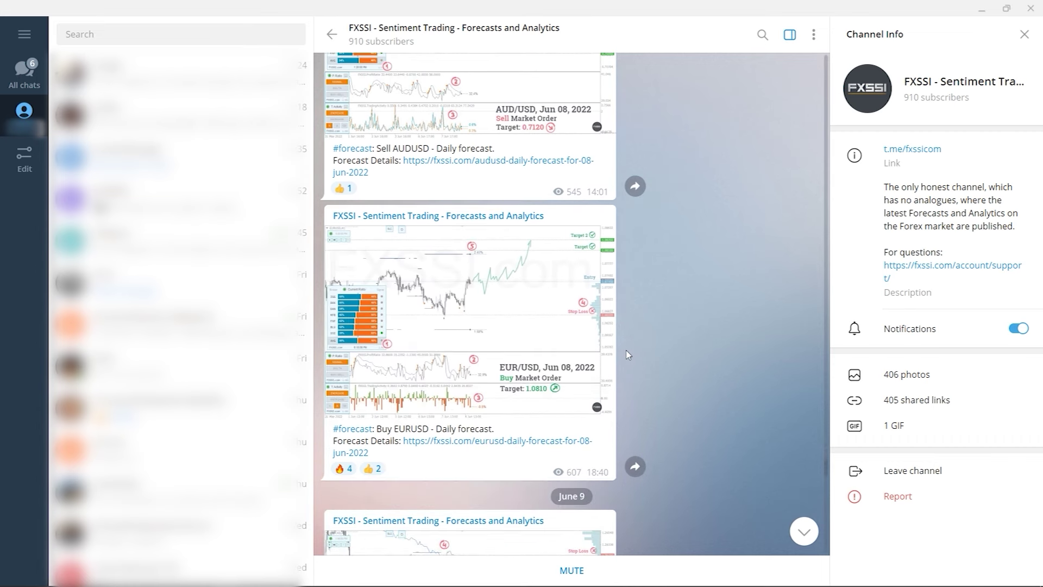
scroll(628, 354, down, 5)
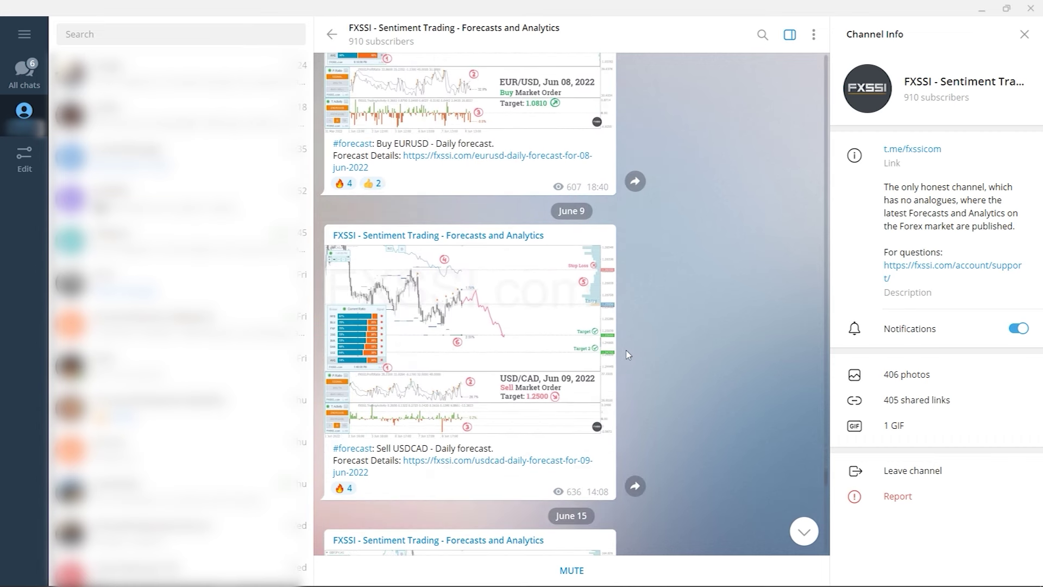
scroll(625, 356, down, 4)
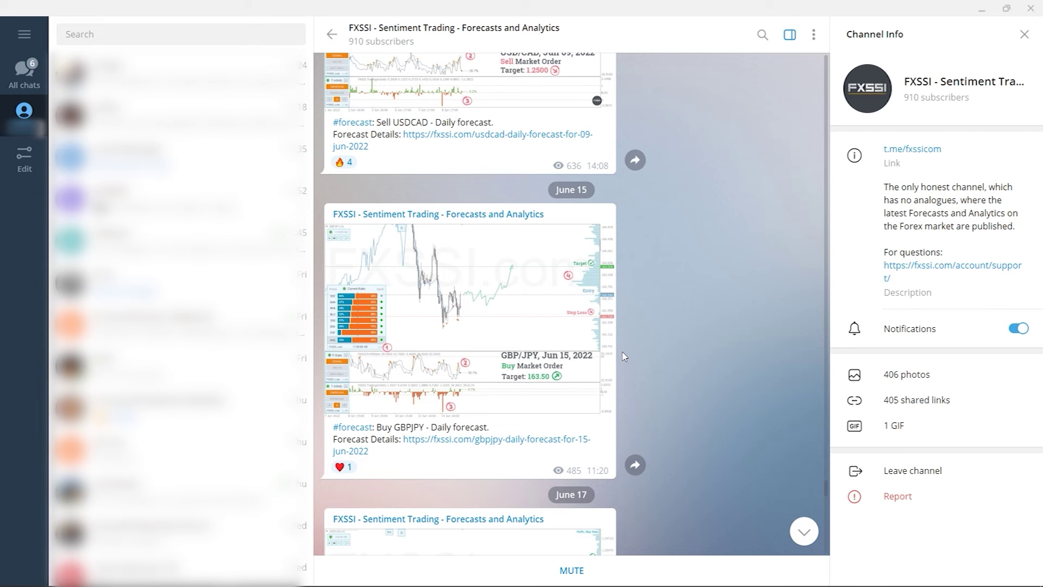
scroll(489, 408, down, 9)
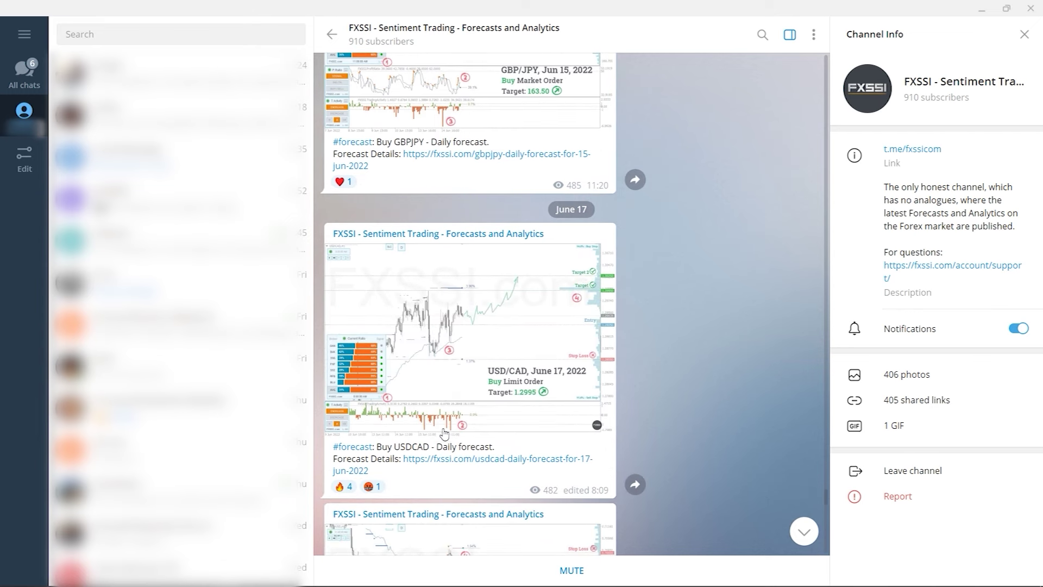
click(339, 405)
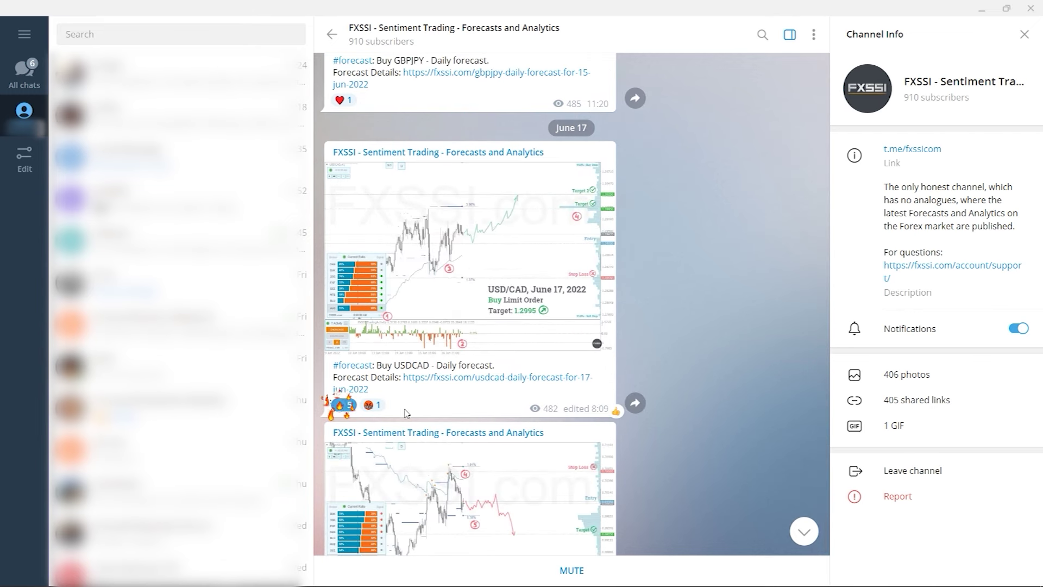
scroll(489, 391, down, 20)
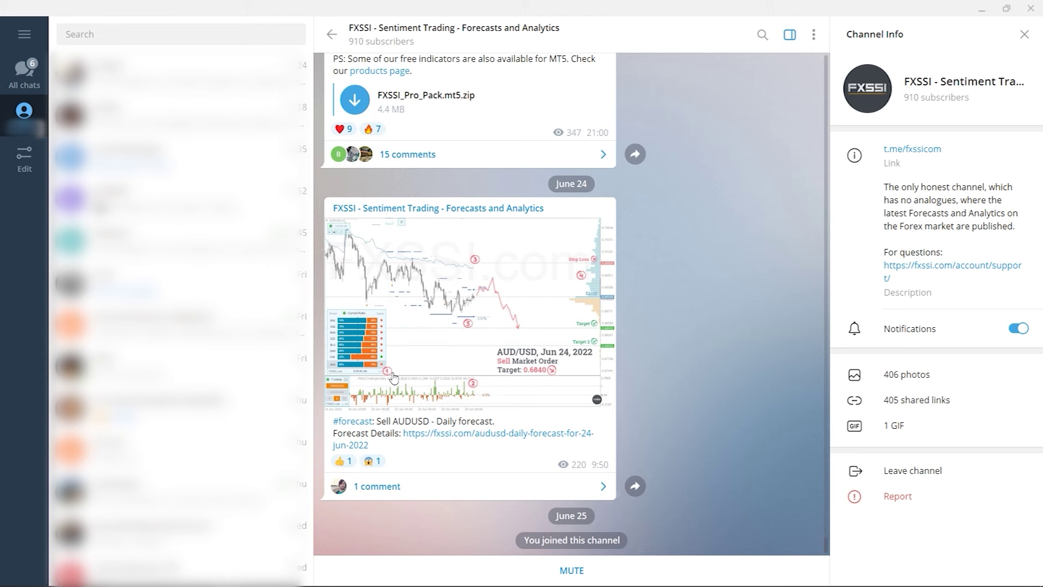
click(407, 487)
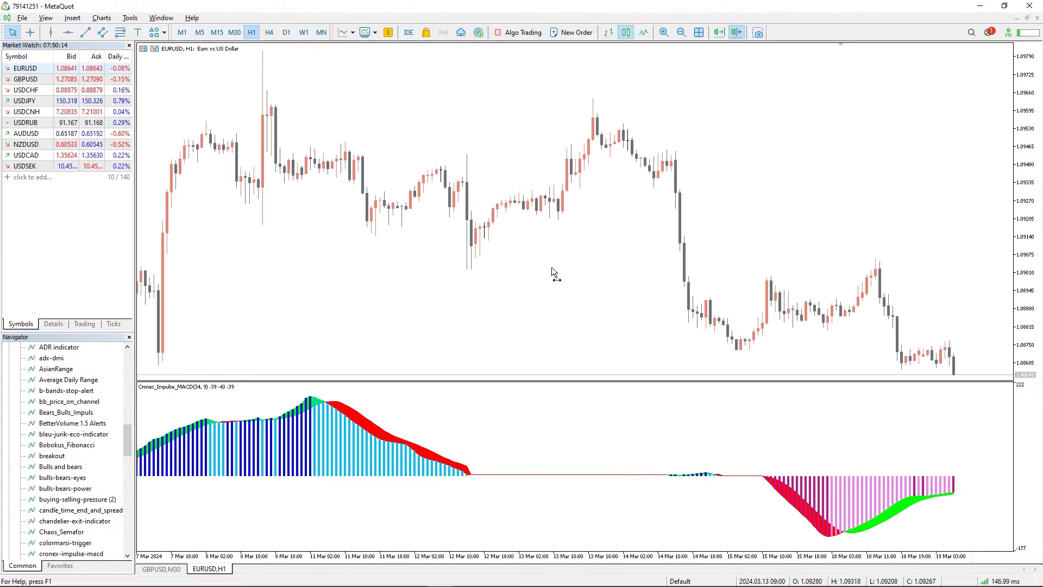
Compress and drag the EURUSD H1 chart back to show late December through mid-January bars
drag(552, 266, 777, 372)
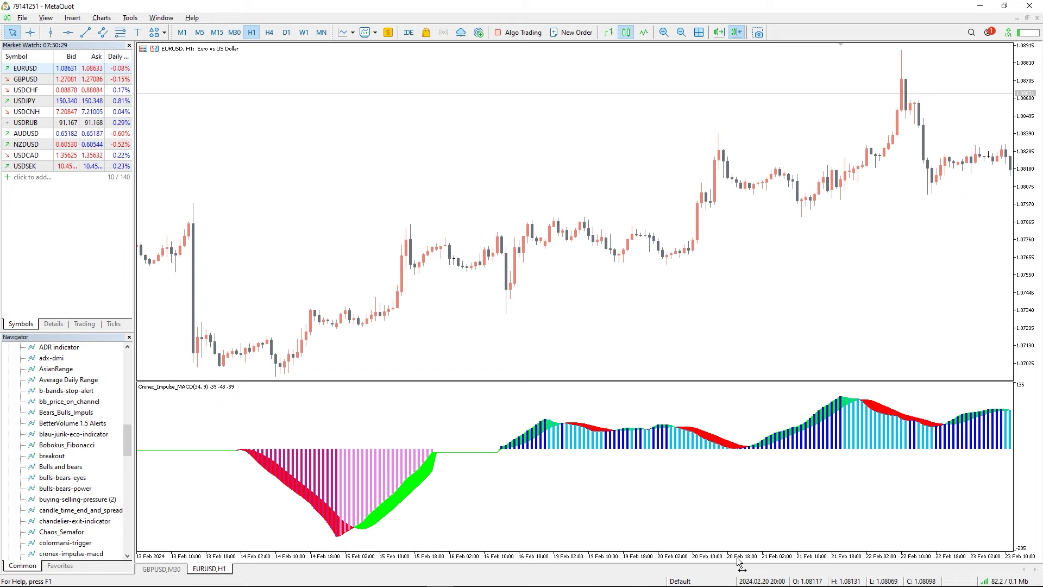
drag(734, 561, 731, 563)
drag(505, 310, 923, 448)
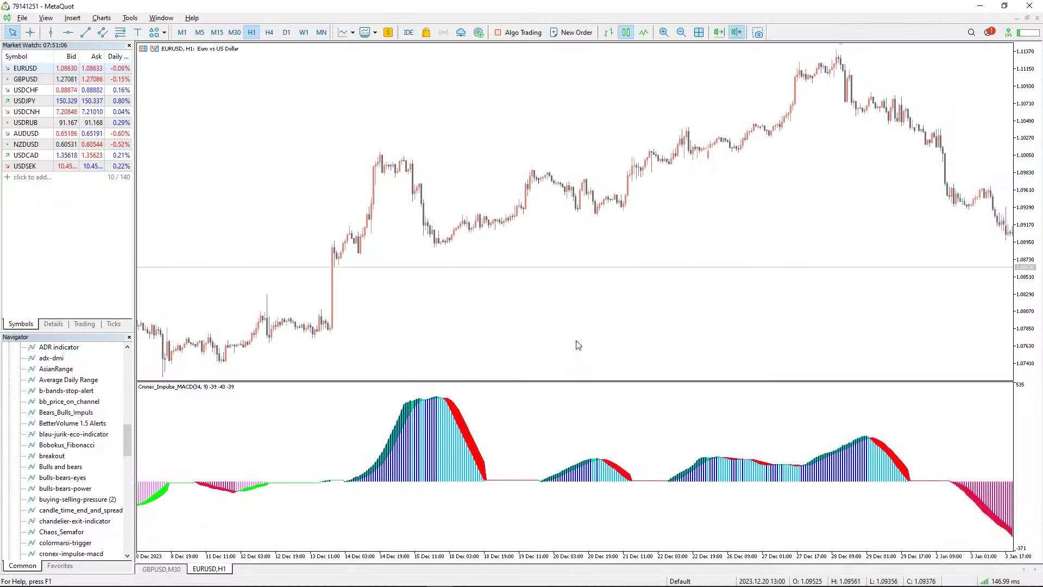
Bring mid-December bars into view and draw pink marks over the histogram drop and price peak
drag(575, 340, 945, 212)
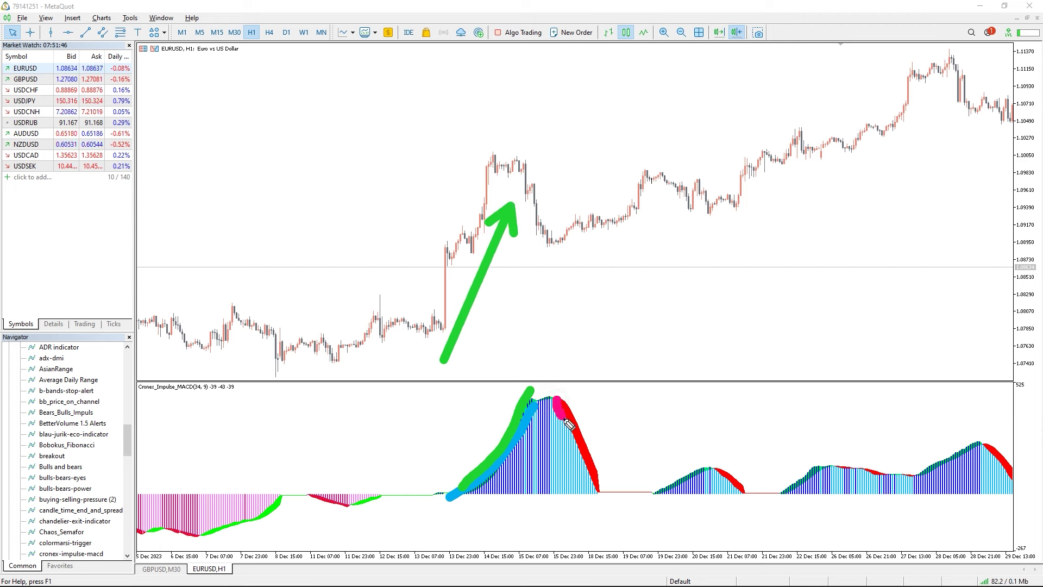
drag(601, 496, 597, 495)
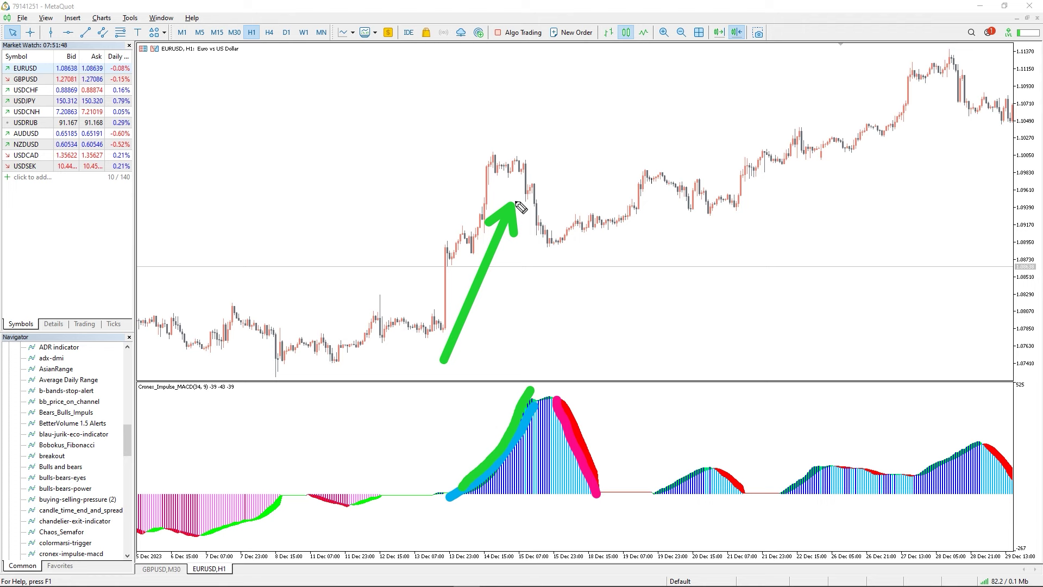
drag(514, 175, 516, 181)
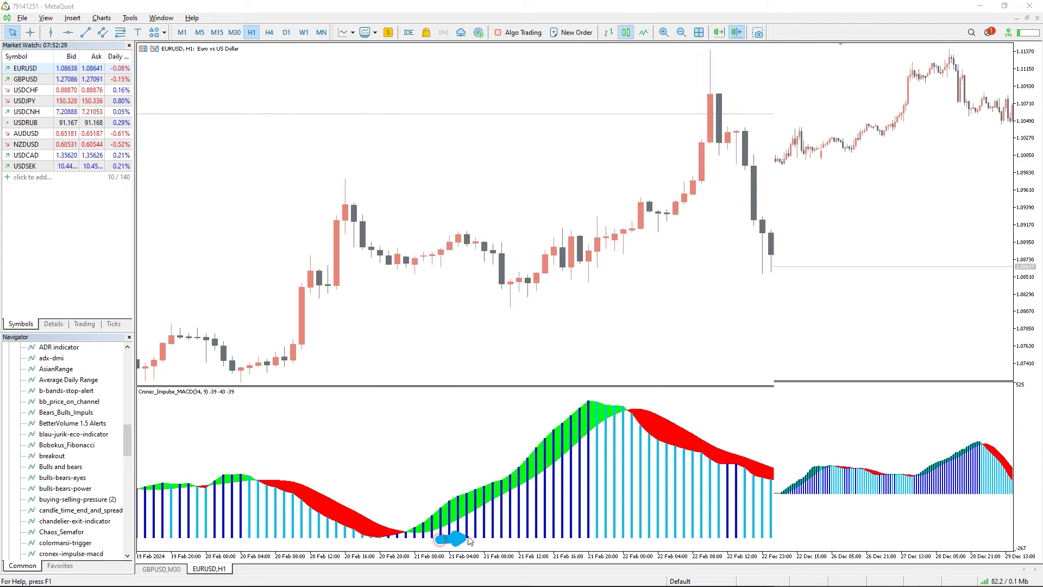
Draw green arrows along the rising MACD and price rally, then a pink reversal arrow at the peak
mouse_move(442, 540)
mouse_down()
mouse_move(549, 498)
mouse_move(597, 464)
mouse_up()
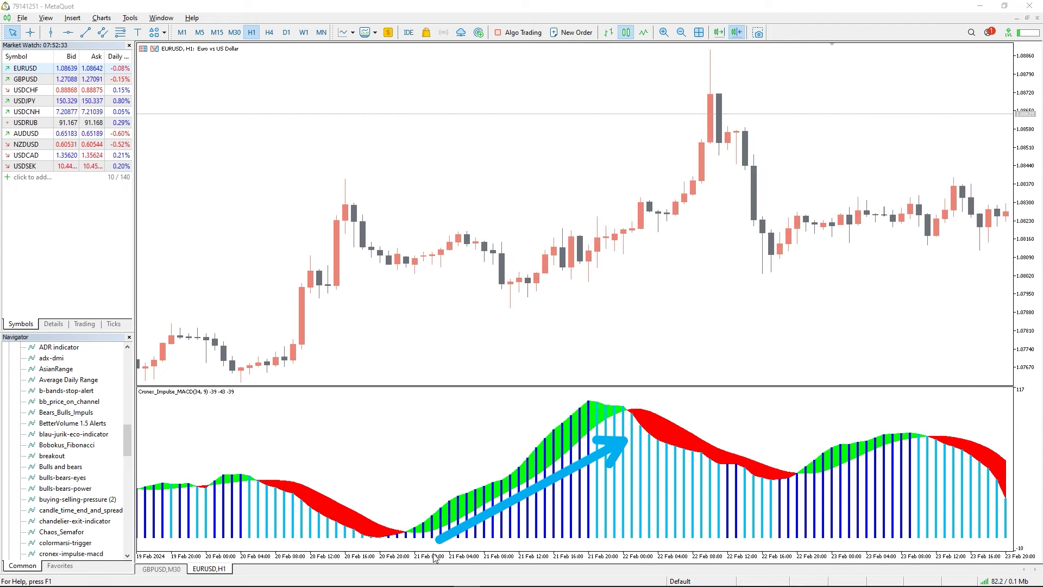
drag(416, 504, 474, 464)
drag(531, 426, 571, 404)
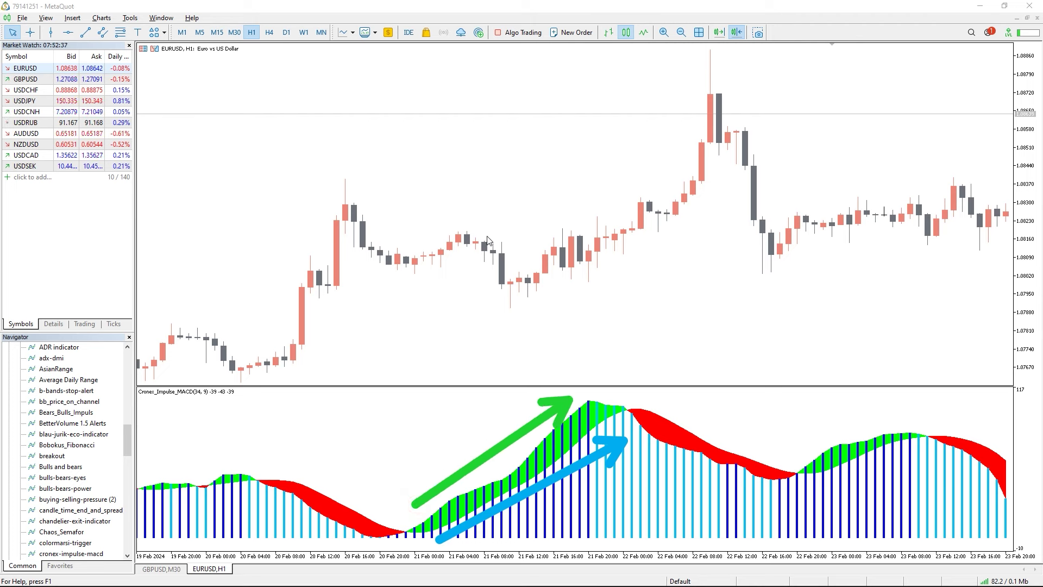
mouse_move(487, 240)
mouse_down()
mouse_move(567, 191)
mouse_move(665, 71)
mouse_up()
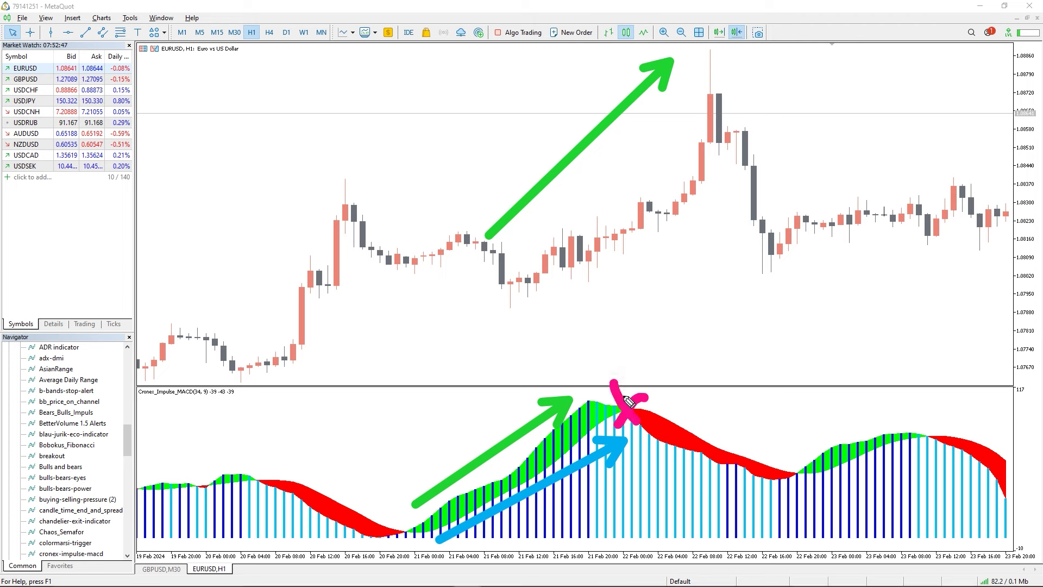
drag(633, 223, 648, 222)
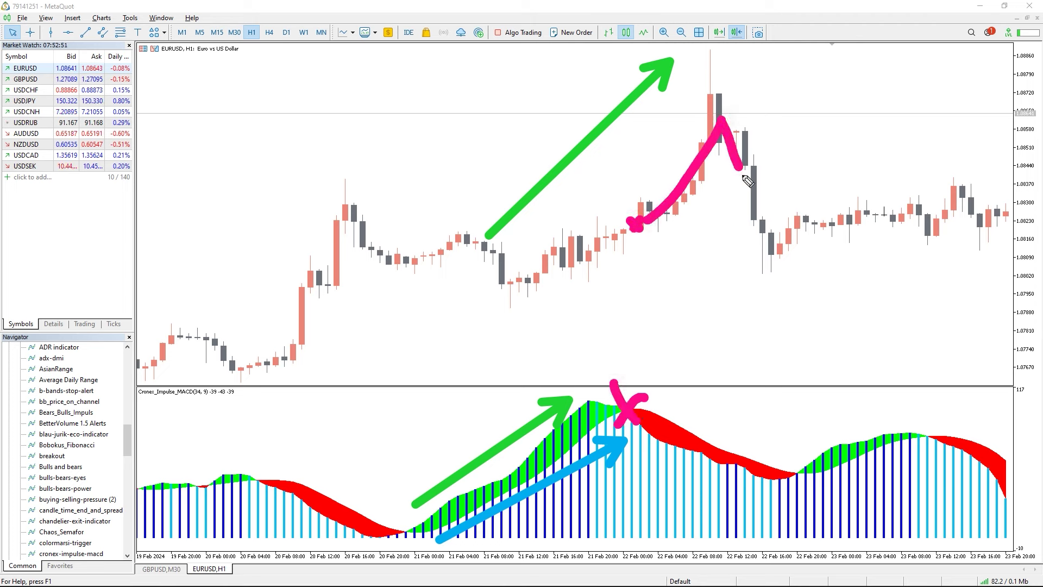
mouse_move(792, 237)
mouse_down()
mouse_move(786, 278)
mouse_move(757, 260)
mouse_up()
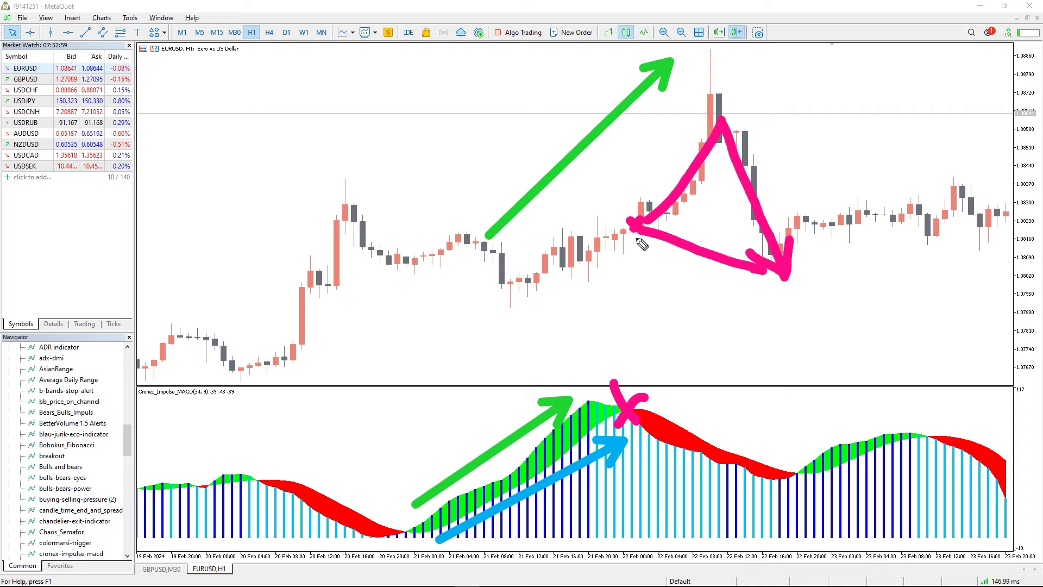
Clear the drawings and open cronex-impulse-macd's properties from the chart's Indicators List
key(Escape)
scroll(939, 404, down, 10)
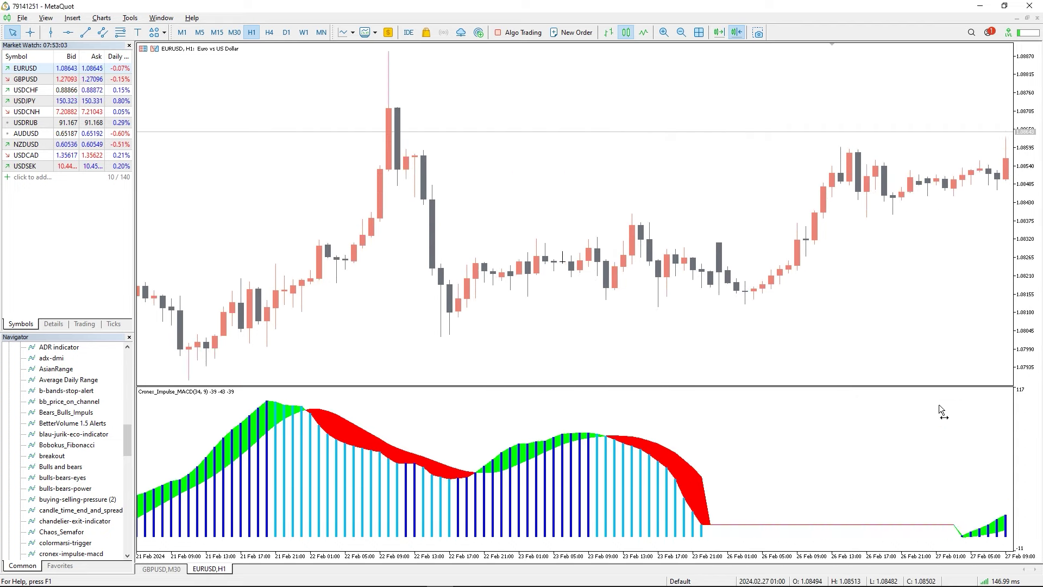
right_click(919, 389)
click(858, 396)
click(607, 214)
double_click(608, 215)
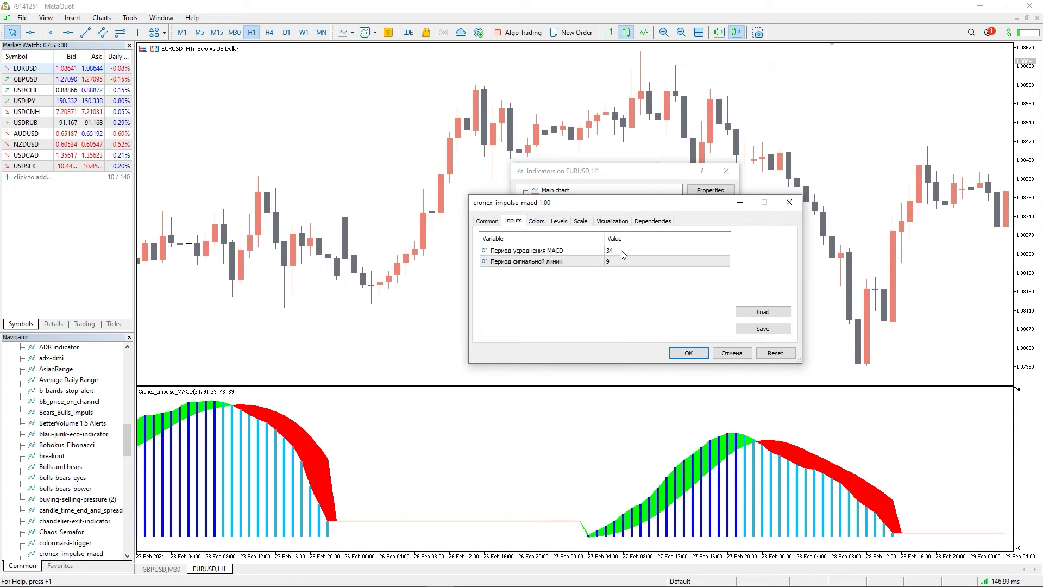
Set the MACD averaging period to 28 and the signal period to 14
click(623, 251)
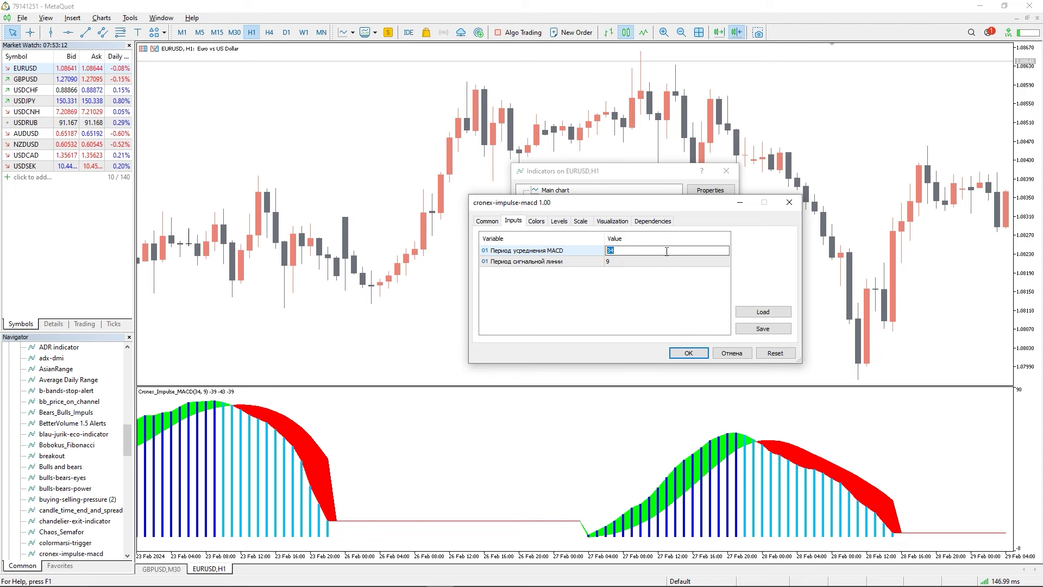
text(28)
key(Return)
click(646, 263)
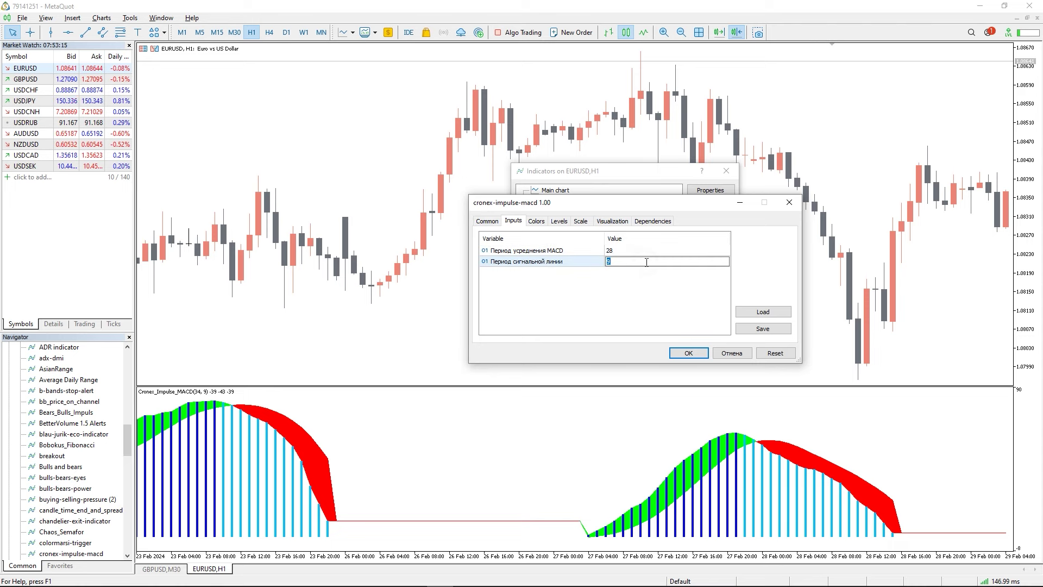
text(14)
key(Return)
Recolour the histogram with DarkOrange and a second new colour, then apply the settings
click(536, 222)
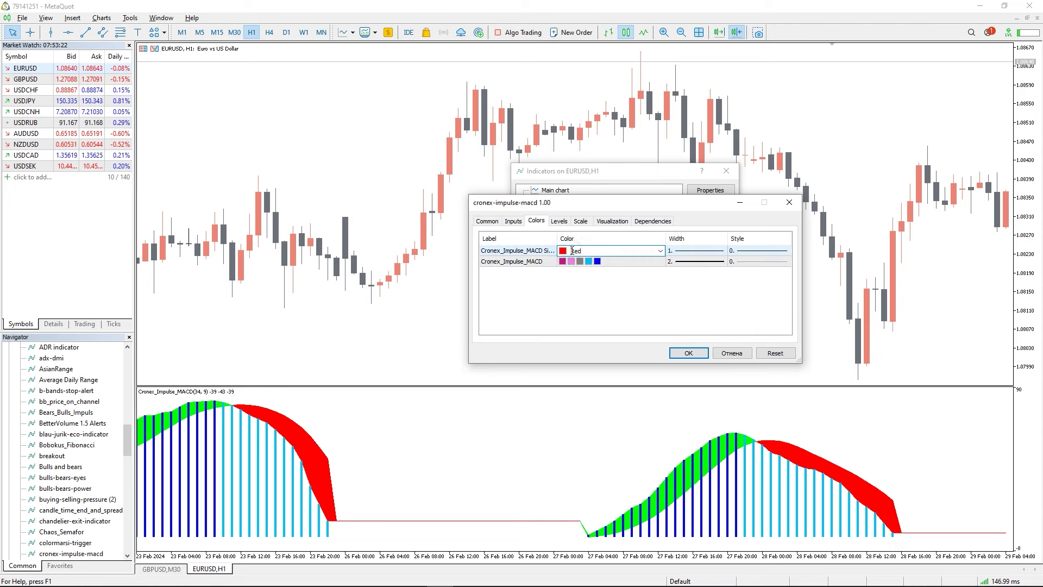
click(611, 261)
click(630, 317)
click(611, 261)
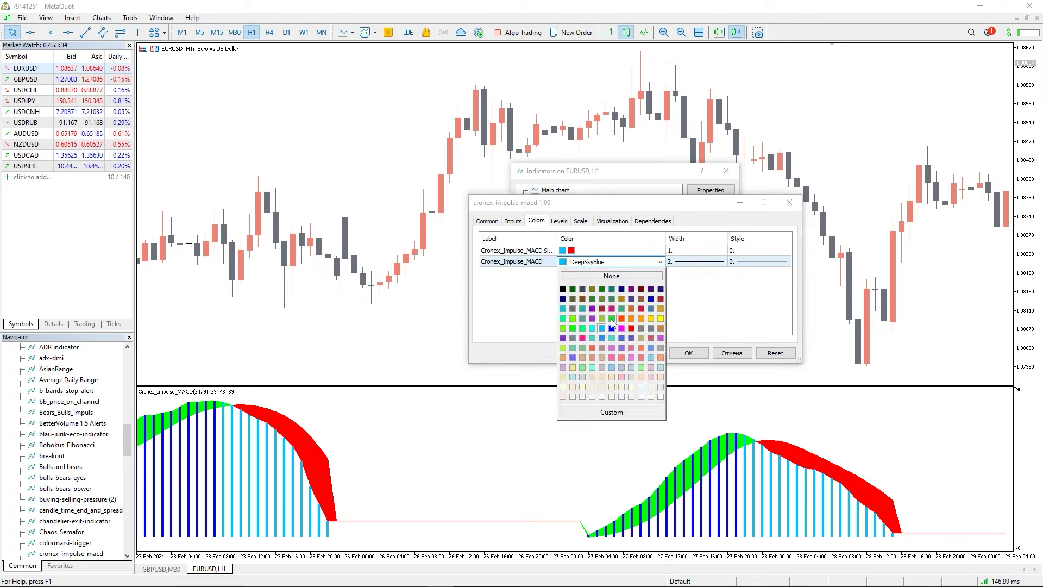
click(588, 359)
click(693, 263)
click(693, 270)
click(678, 353)
click(715, 325)
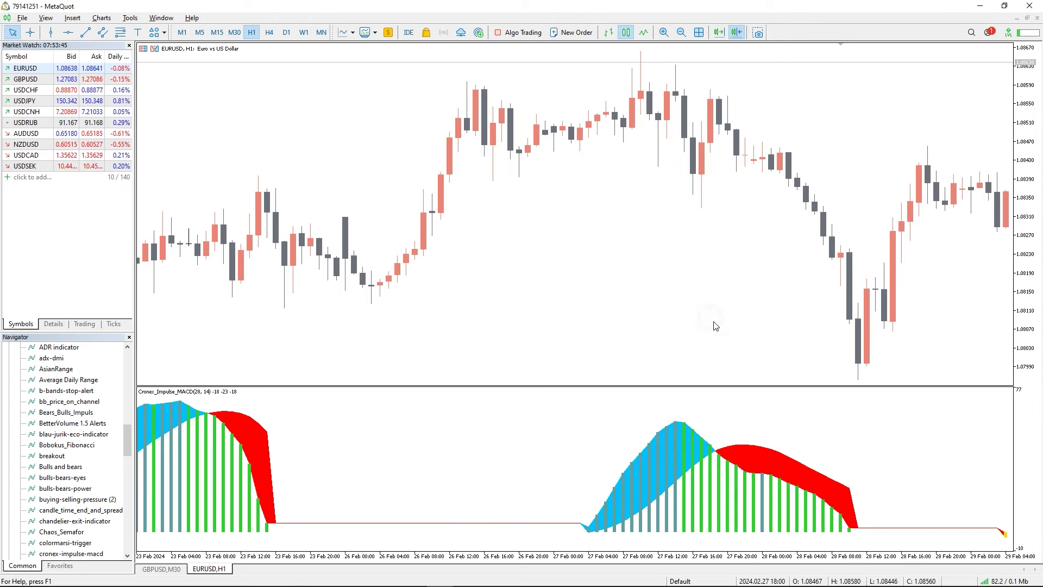
Scroll the EURUSD H1 chart forward to the latest bars on 19 March
scroll(822, 297, down, 10)
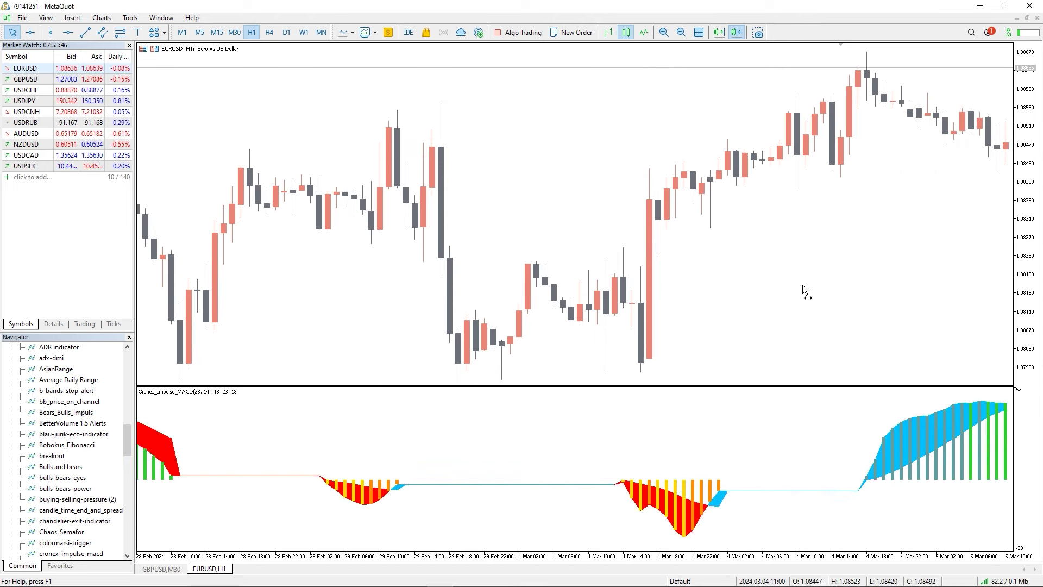
scroll(796, 283, down, 10)
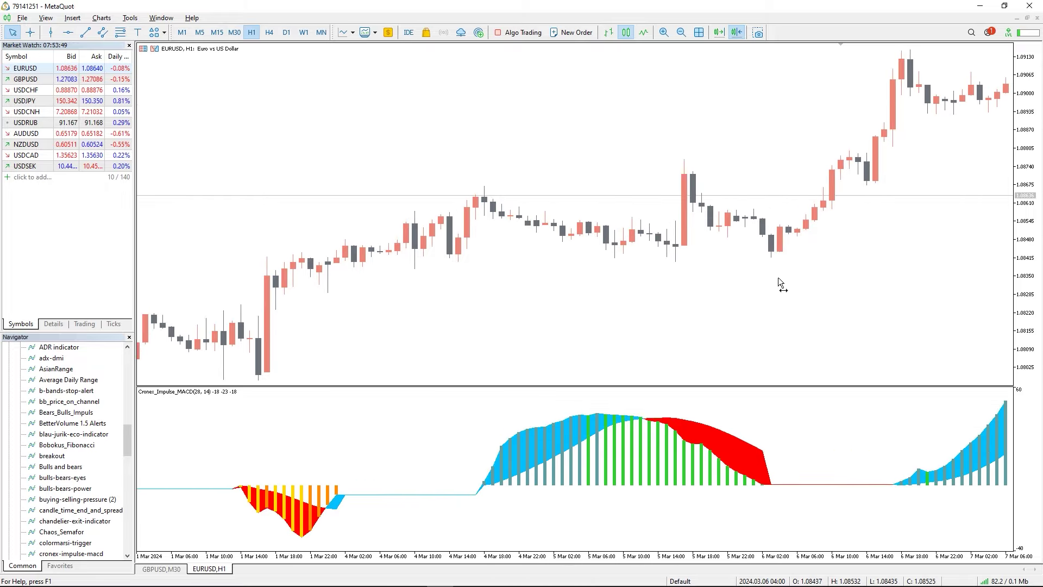
scroll(770, 273, down, 10)
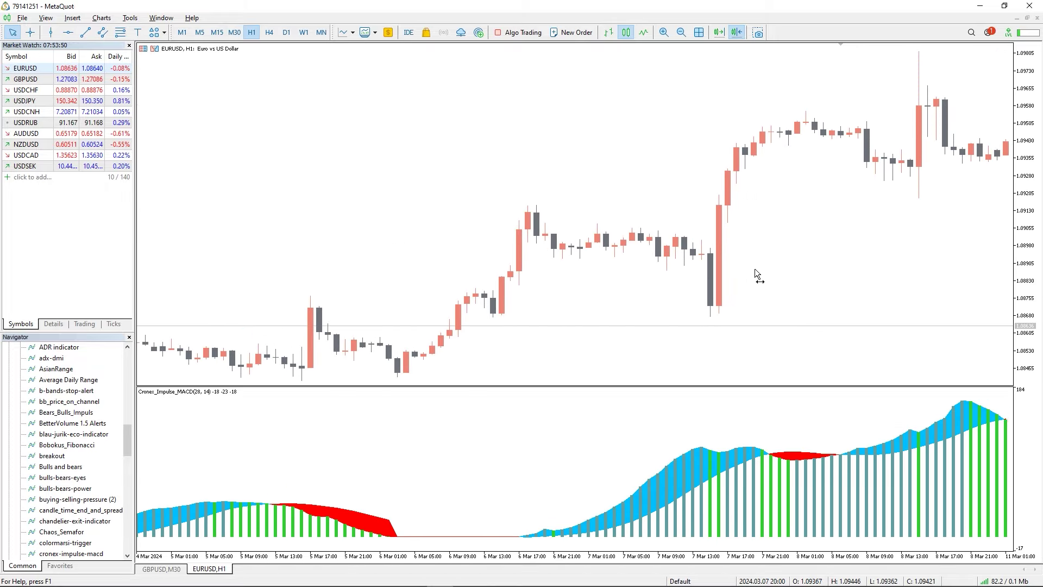
scroll(750, 268, down, 10)
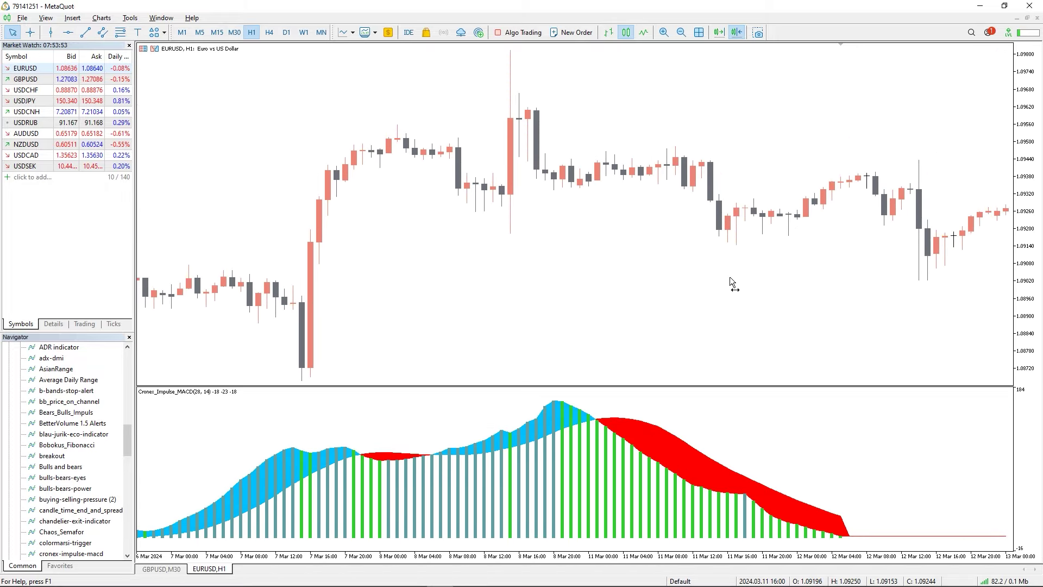
scroll(706, 280, down, 10)
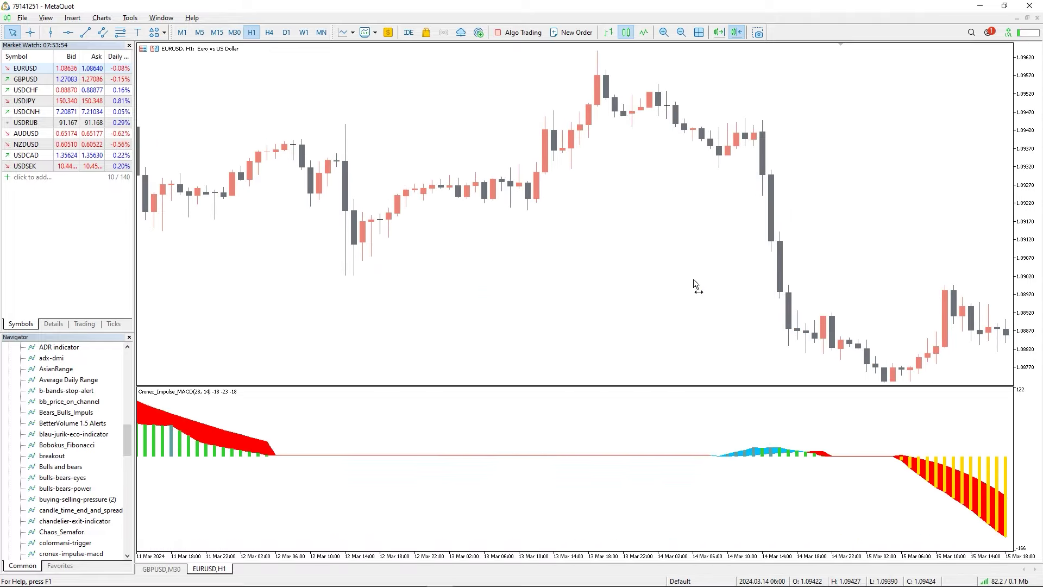
scroll(679, 285, down, 10)
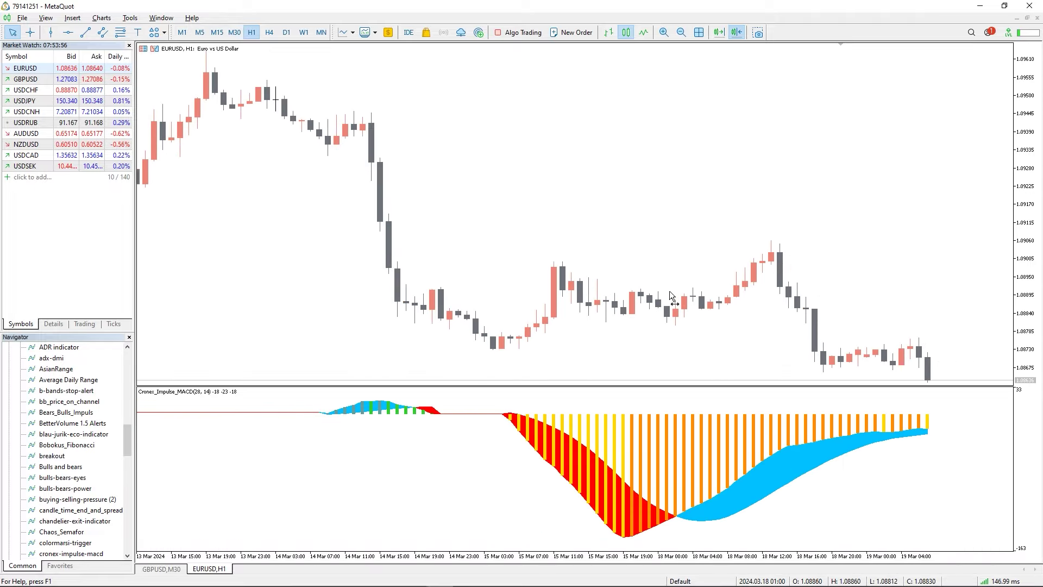
scroll(664, 291, down, 2)
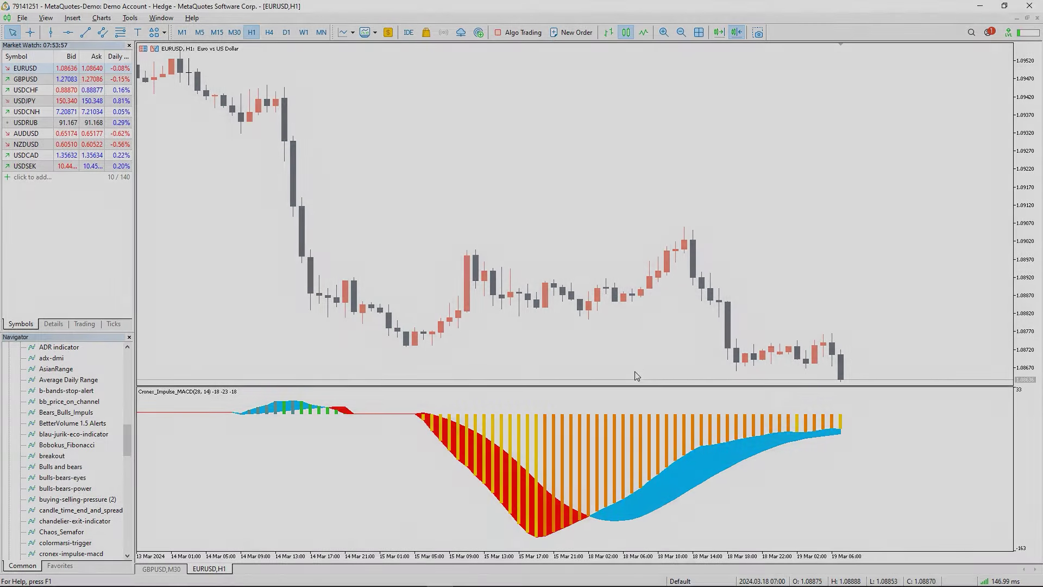